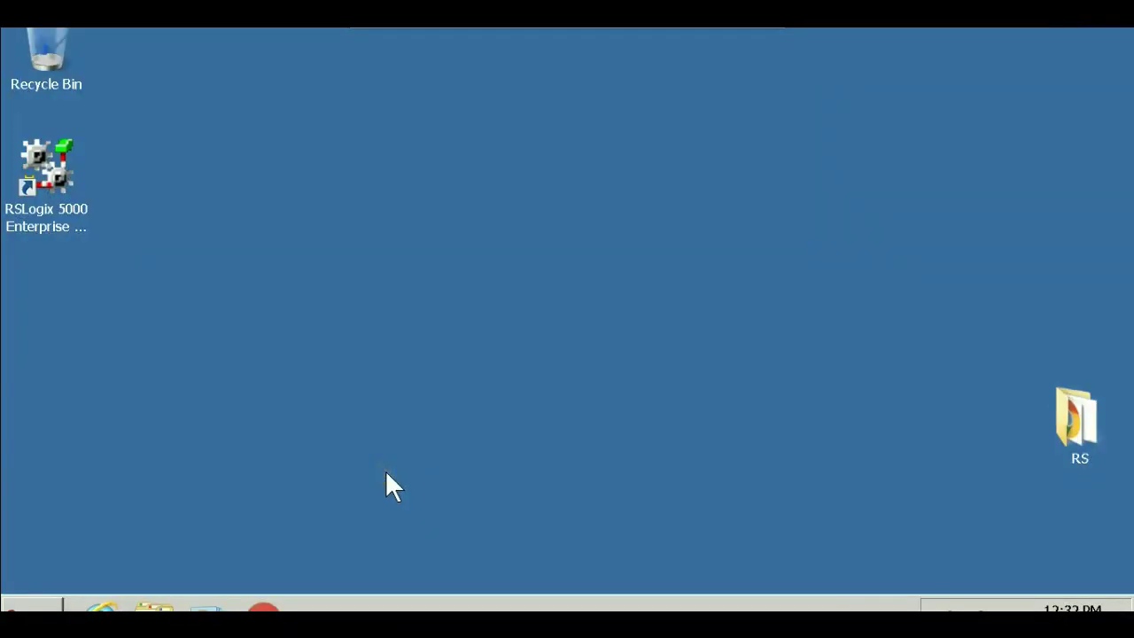
Launch RSLogix 5000 and close its Start Page, leaving an empty workspace
{"action": "double_click", "coordinate": [48, 181]}
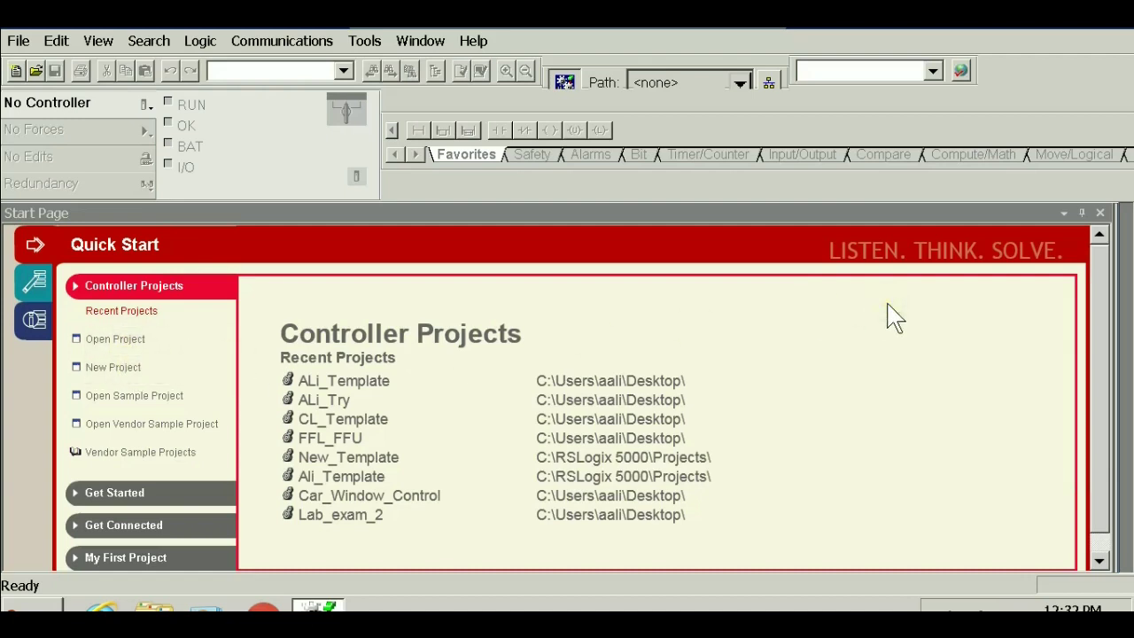
{"action": "left_click", "coordinate": [1100, 213]}
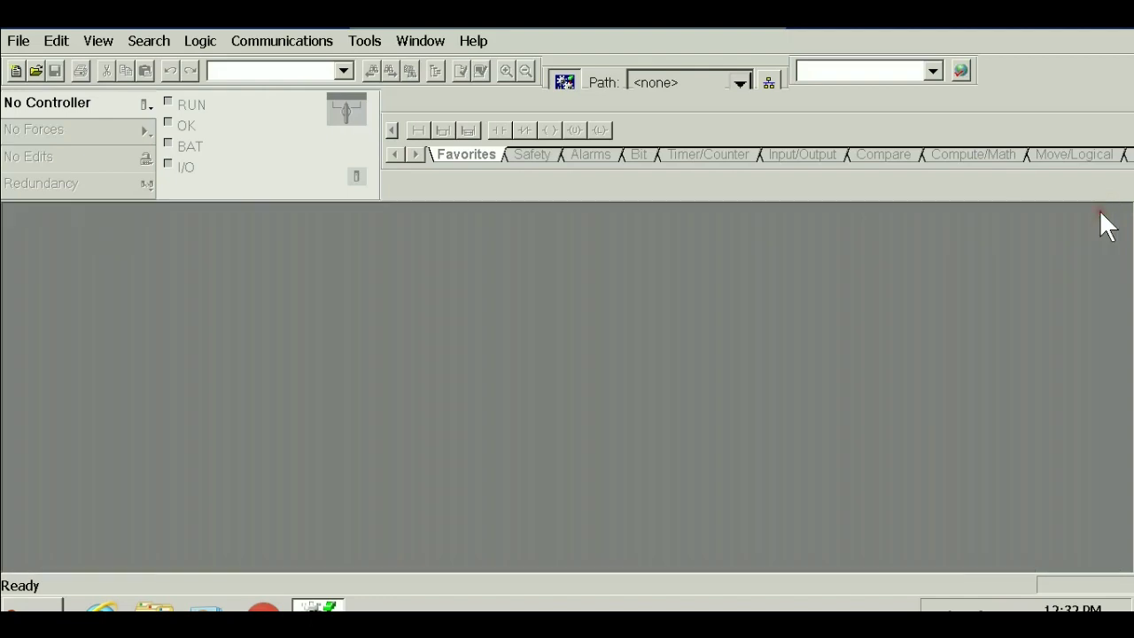
{"action": "left_click", "coordinate": [20, 41]}
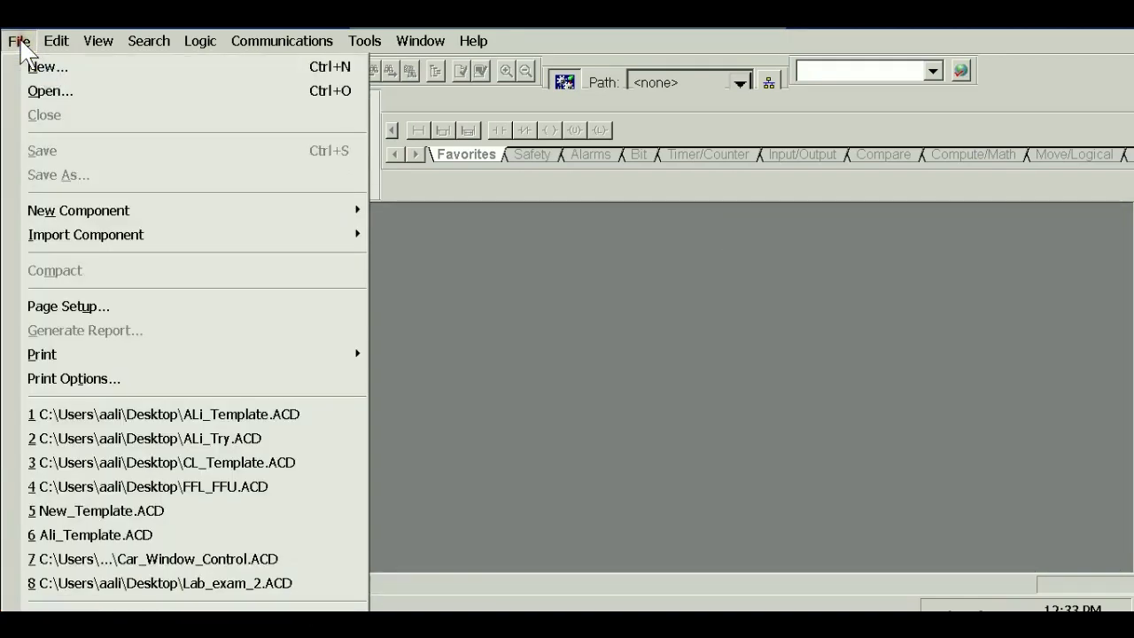
Start a new controller of type 1769-L23E-QB1 CompactLogix at firmware revision 19
{"action": "left_click", "coordinate": [99, 76]}
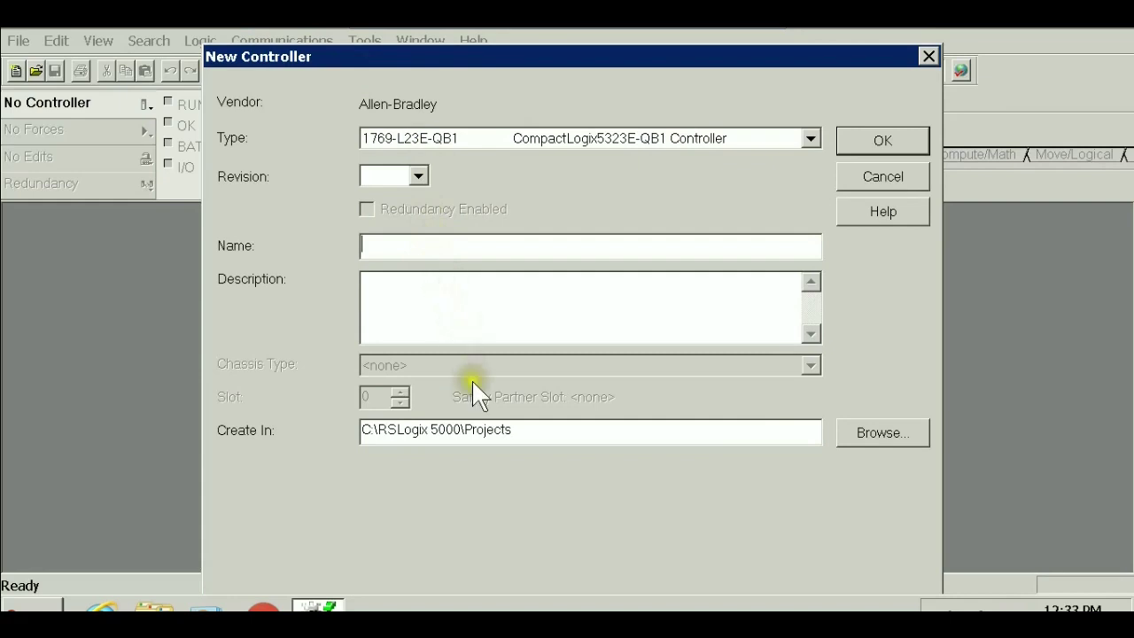
{"action": "left_click", "coordinate": [811, 139]}
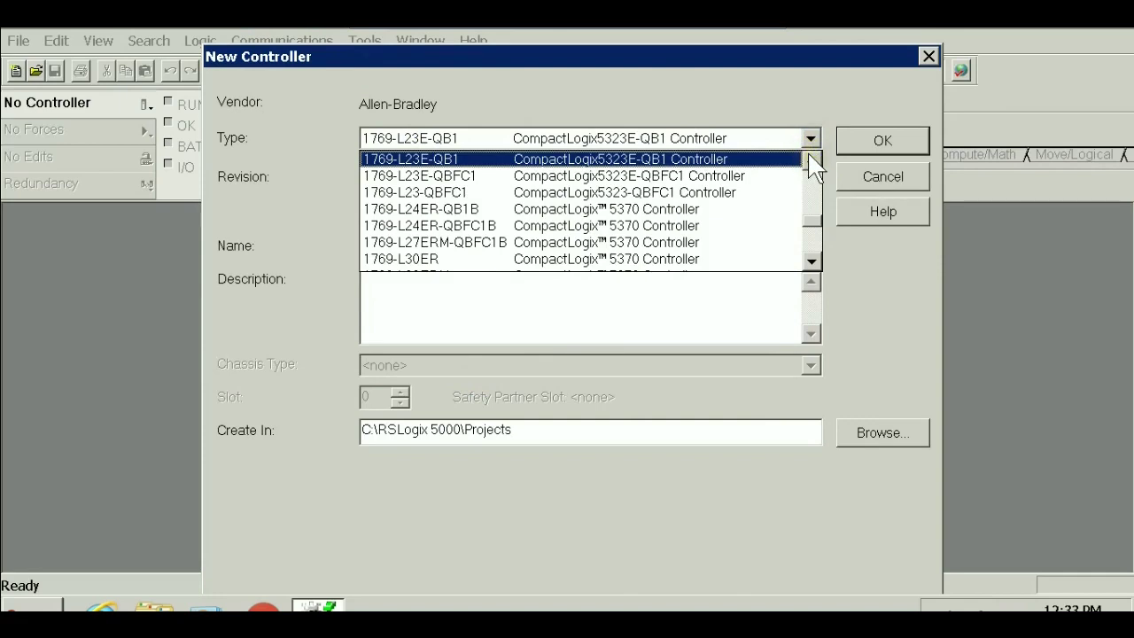
{"action": "left_click", "coordinate": [811, 160]}
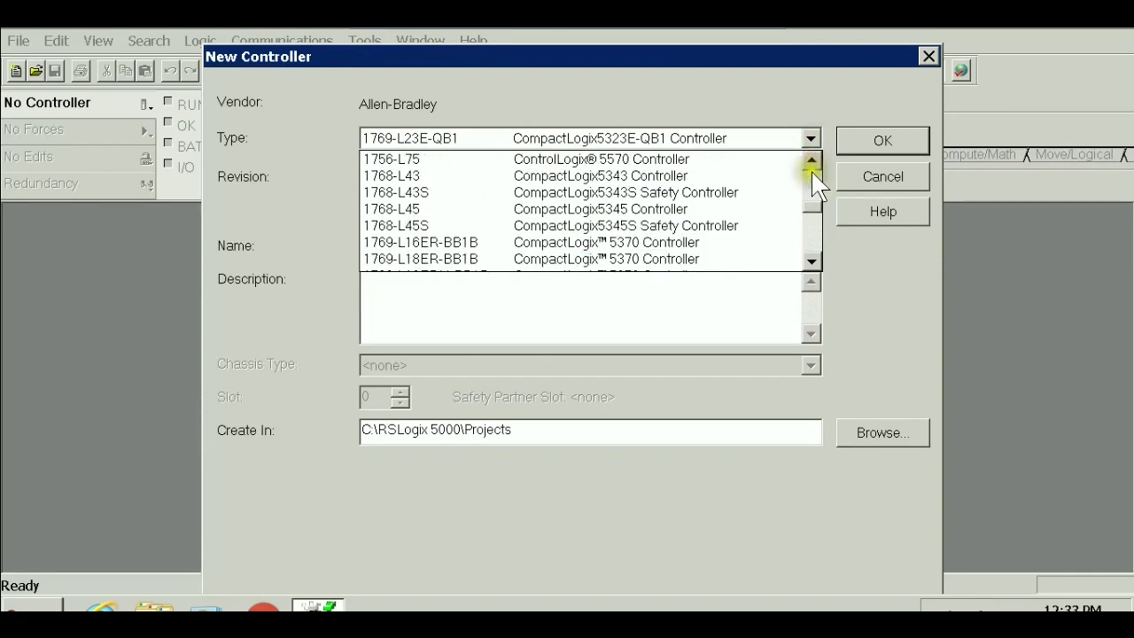
{"action": "left_click", "coordinate": [813, 261]}
{"action": "left_click", "coordinate": [813, 262]}
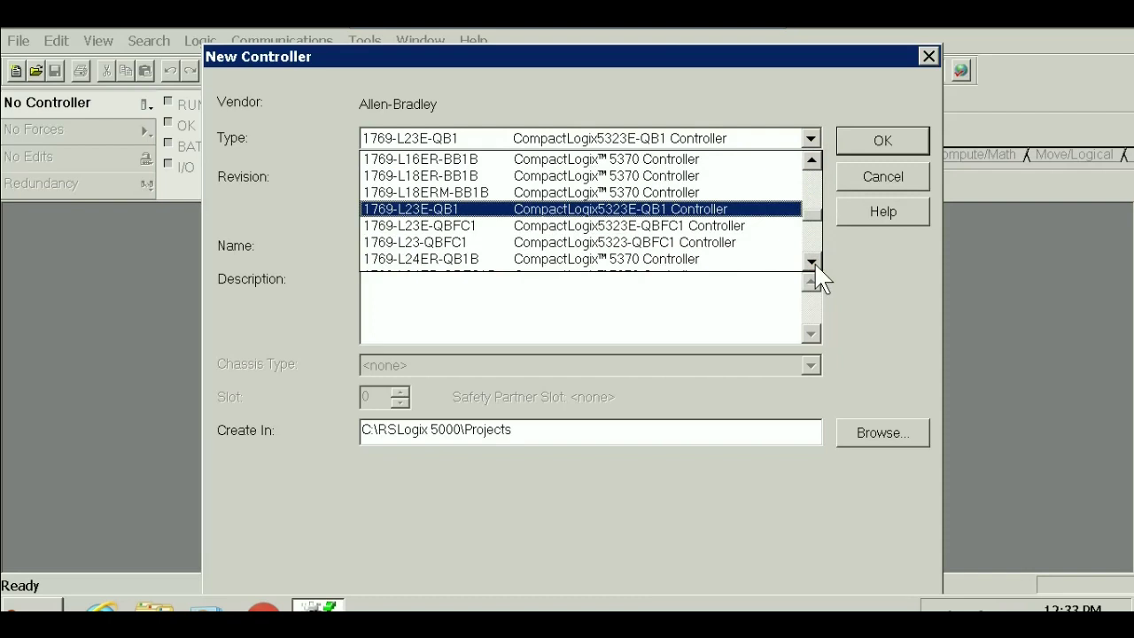
{"action": "left_click", "coordinate": [722, 211]}
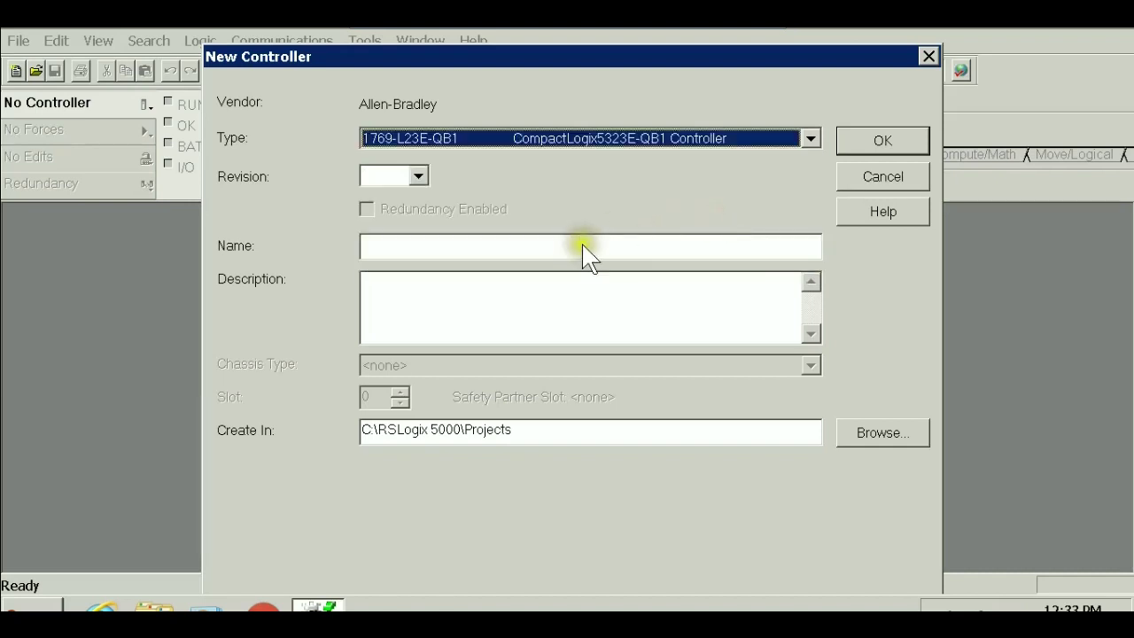
{"action": "left_click", "coordinate": [418, 177]}
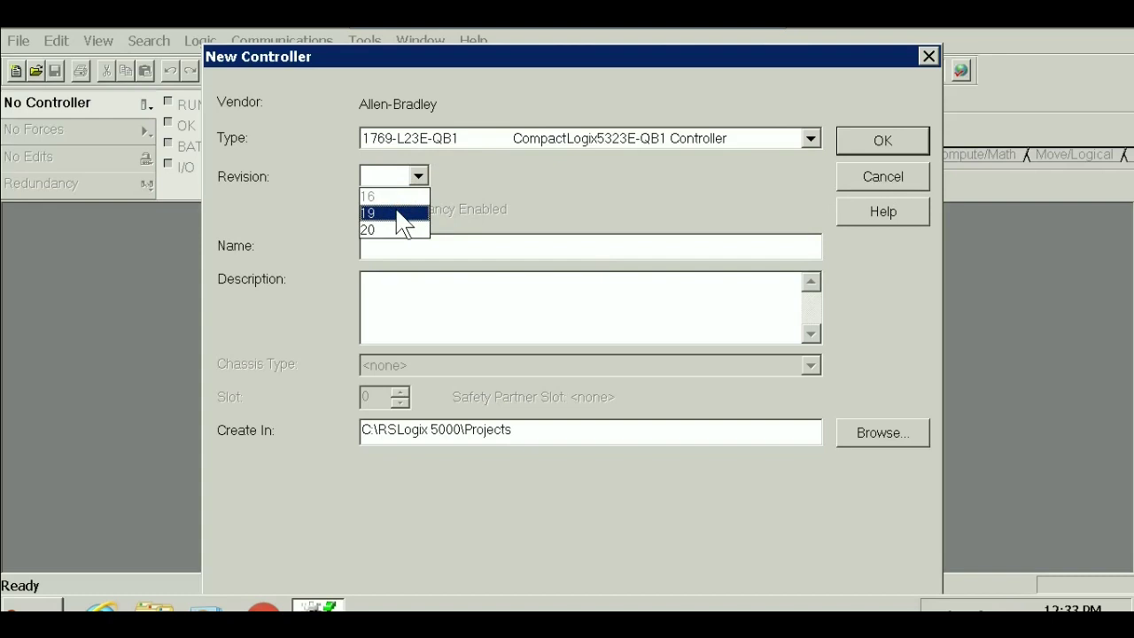
{"action": "left_click", "coordinate": [397, 212]}
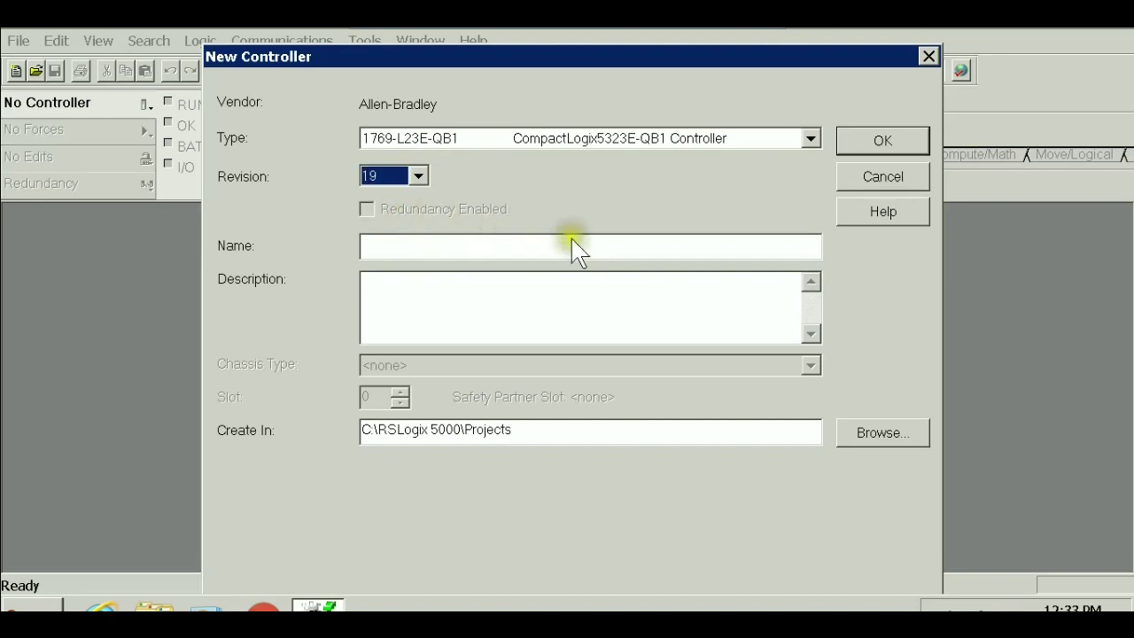
{"action": "left_click", "coordinate": [669, 255]}
Enter Ali_Template as the project name, choose Desktop as its folder, and create the project
{"action": "left_click", "coordinate": [678, 248]}
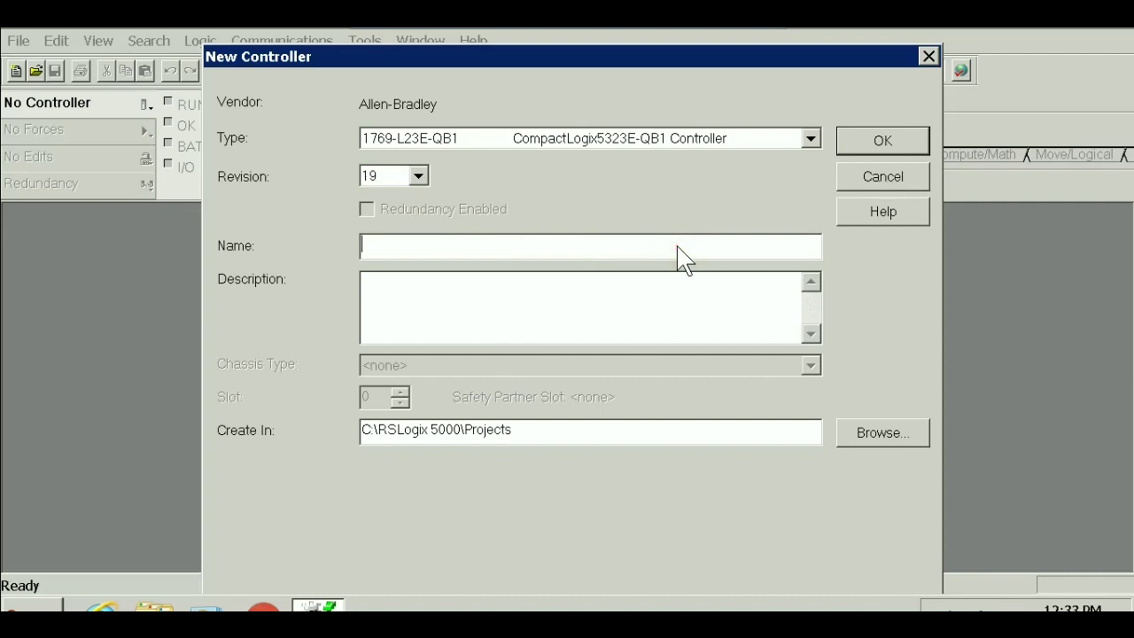
{"action": "type", "text": "Ali_"}
{"action": "type", "text": "Template"}
{"action": "left_click", "coordinate": [872, 434]}
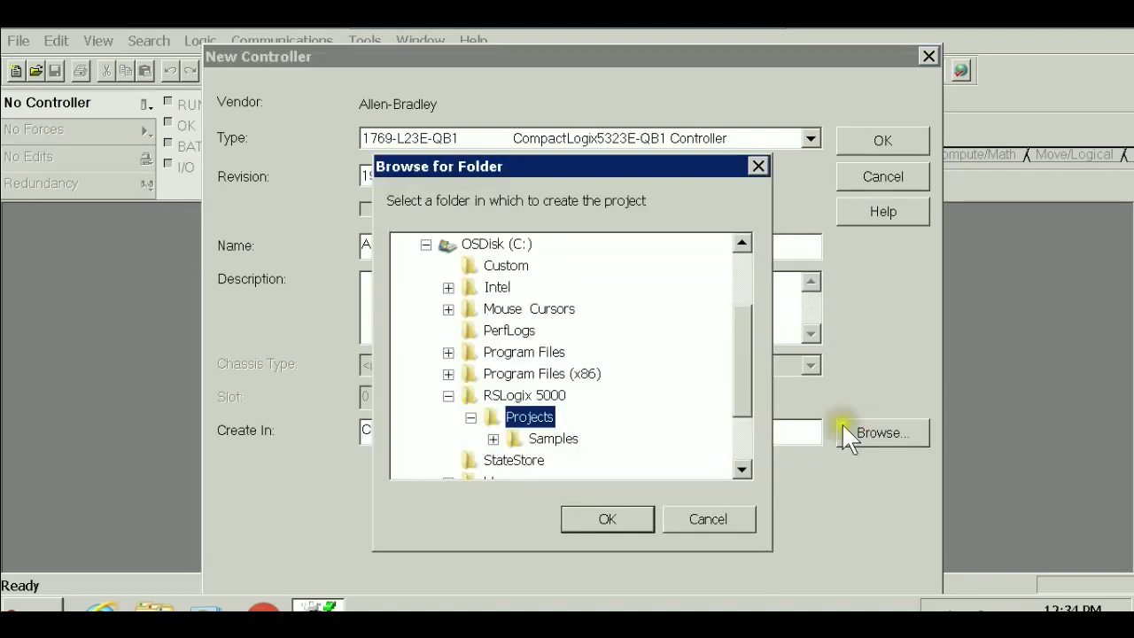
{"action": "left_click_drag", "start_coordinate": [743, 359], "coordinate": [742, 265]}
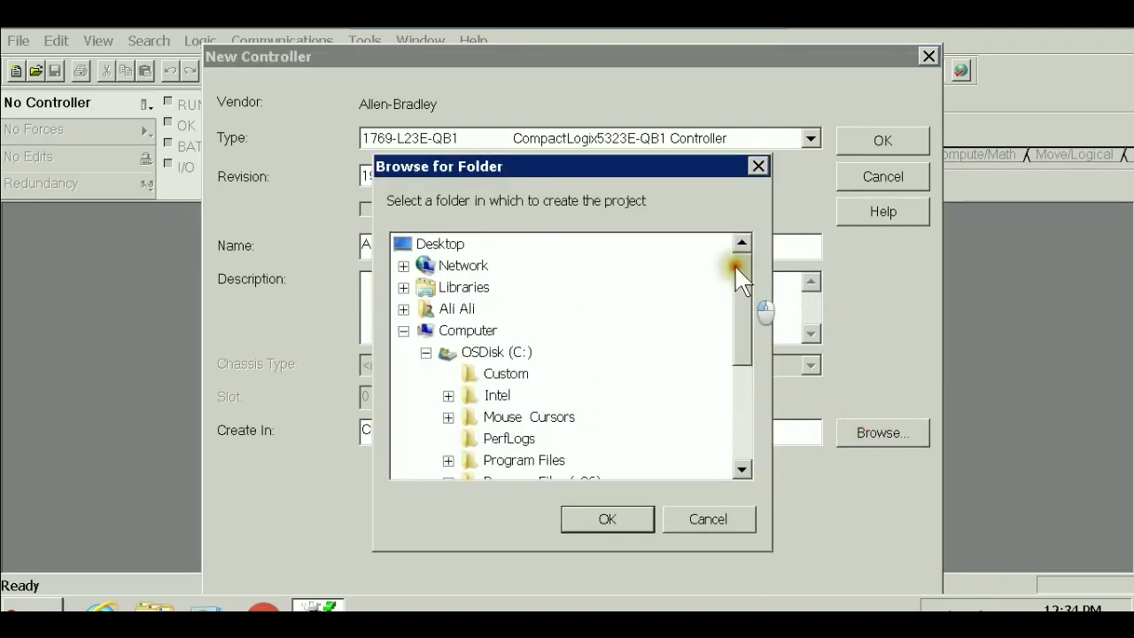
{"action": "left_click", "coordinate": [438, 245]}
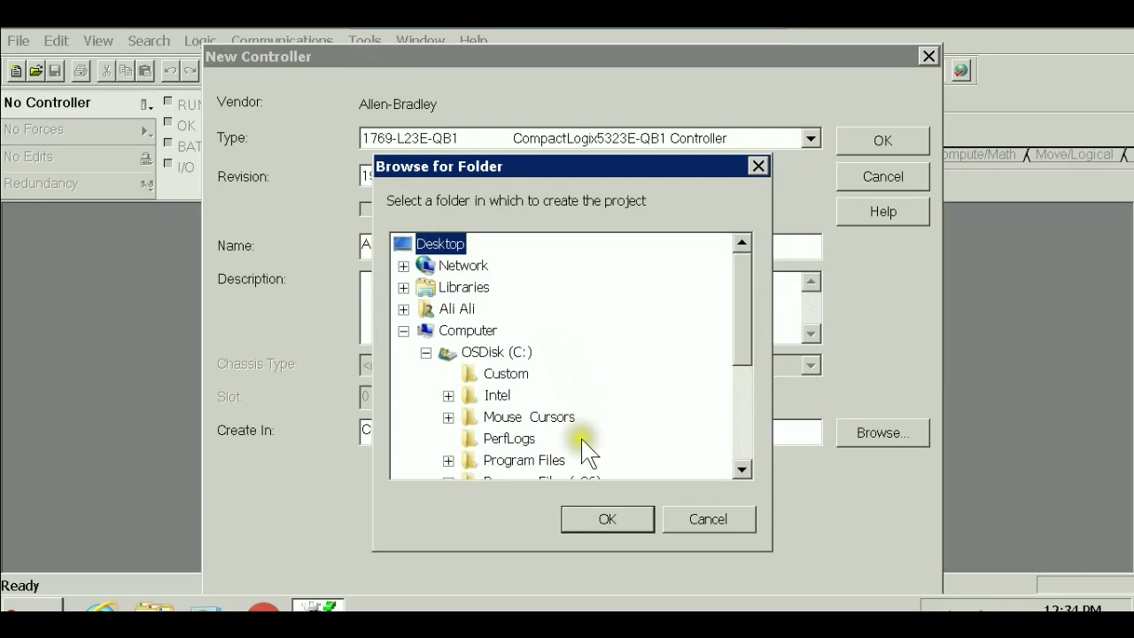
{"action": "left_click", "coordinate": [596, 512]}
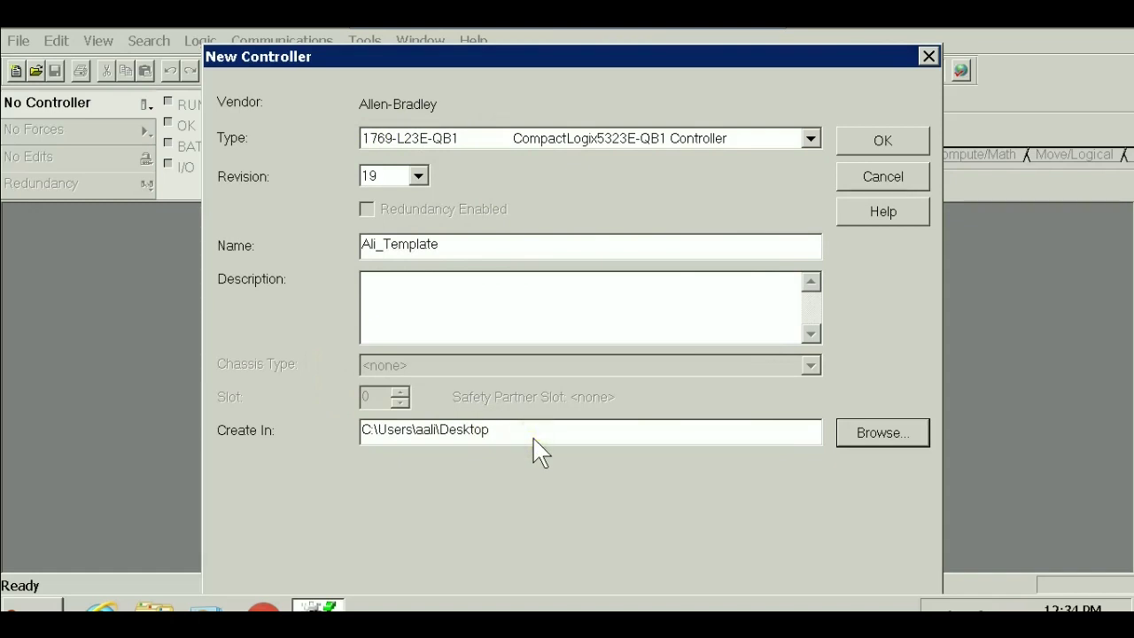
{"action": "left_click", "coordinate": [877, 132]}
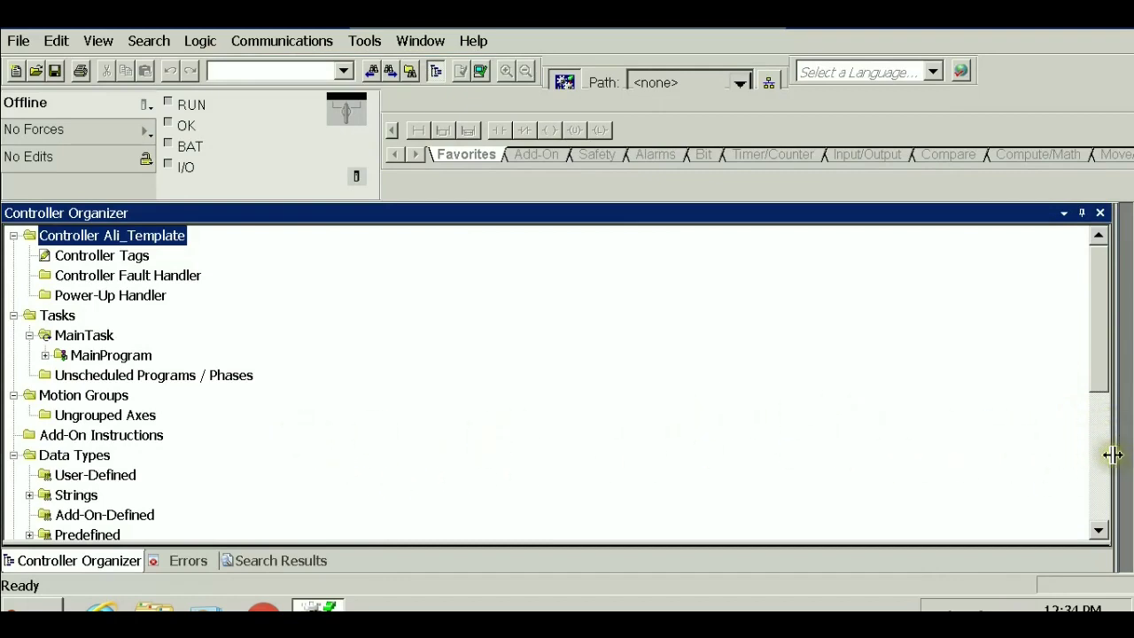
Narrow the Controller Organizer into a side panel and scroll to the I/O Configuration modules
{"action": "left_click_drag", "start_coordinate": [1112, 455], "coordinate": [275, 410]}
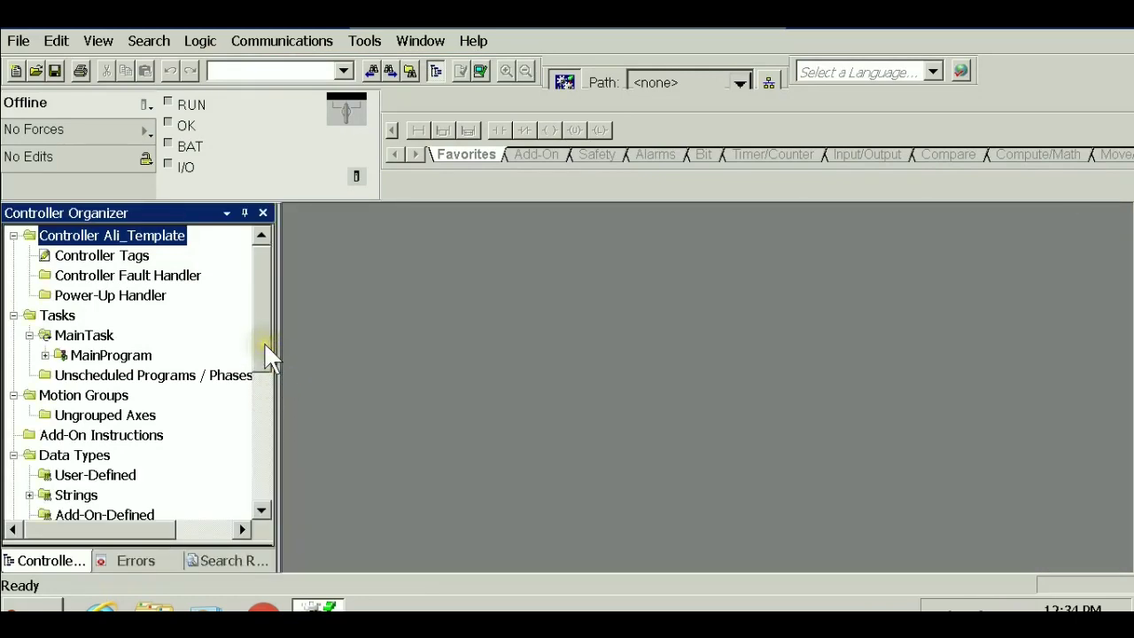
{"action": "left_click_drag", "start_coordinate": [268, 347], "coordinate": [268, 508]}
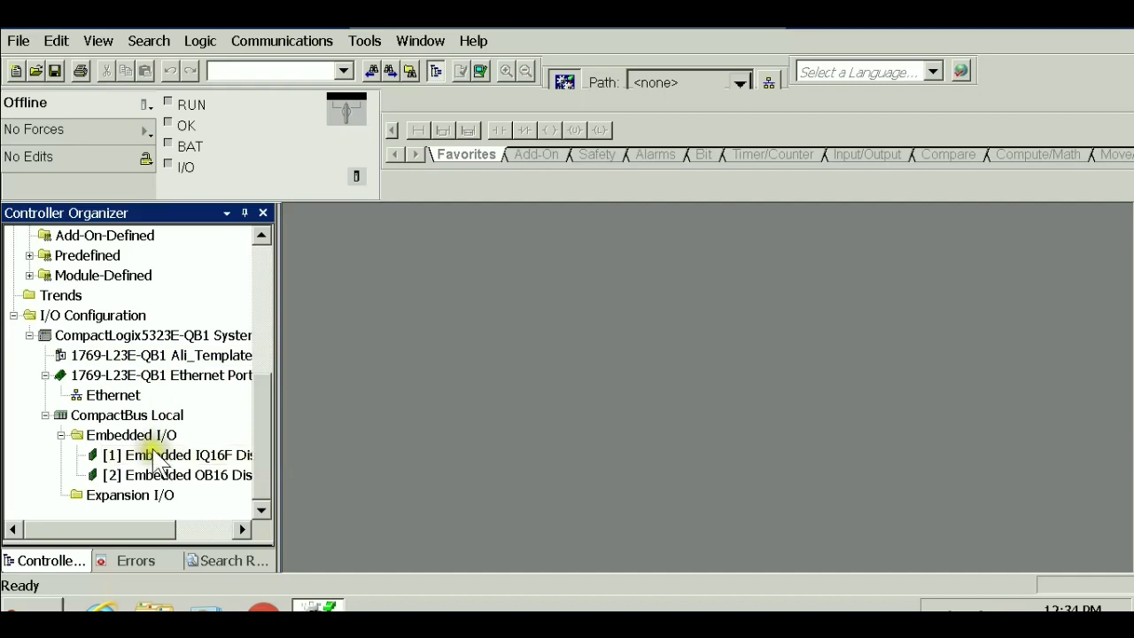
{"action": "left_click_drag", "start_coordinate": [252, 430], "coordinate": [278, 265]}
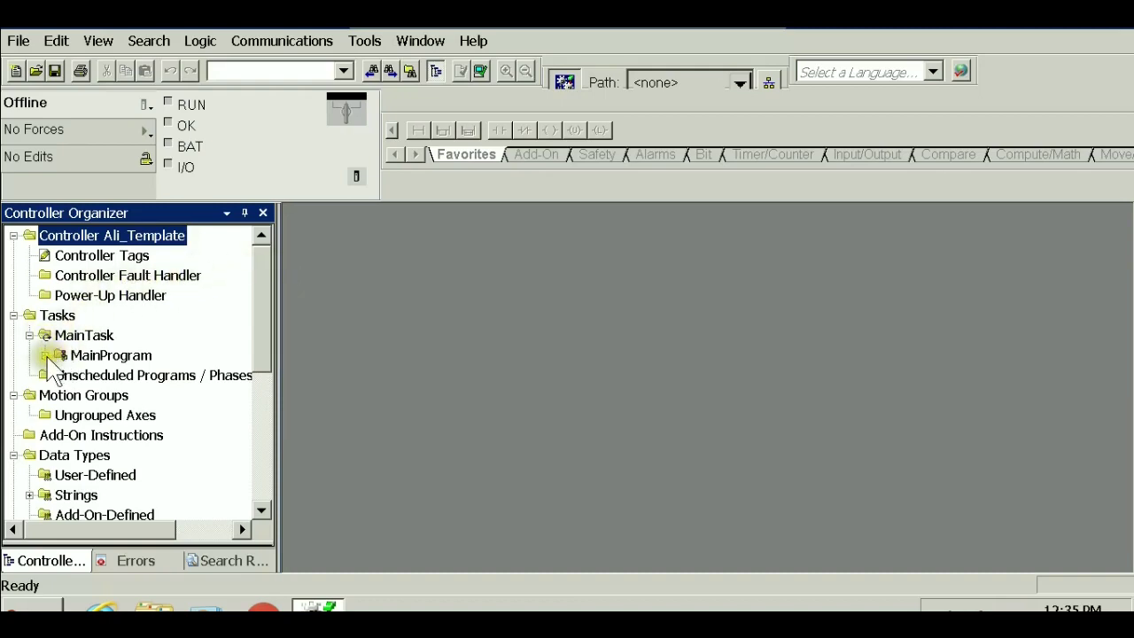
Open MainRoutine under MainProgram and delete its empty rung 0
{"action": "left_click", "coordinate": [45, 356]}
{"action": "double_click", "coordinate": [97, 397]}
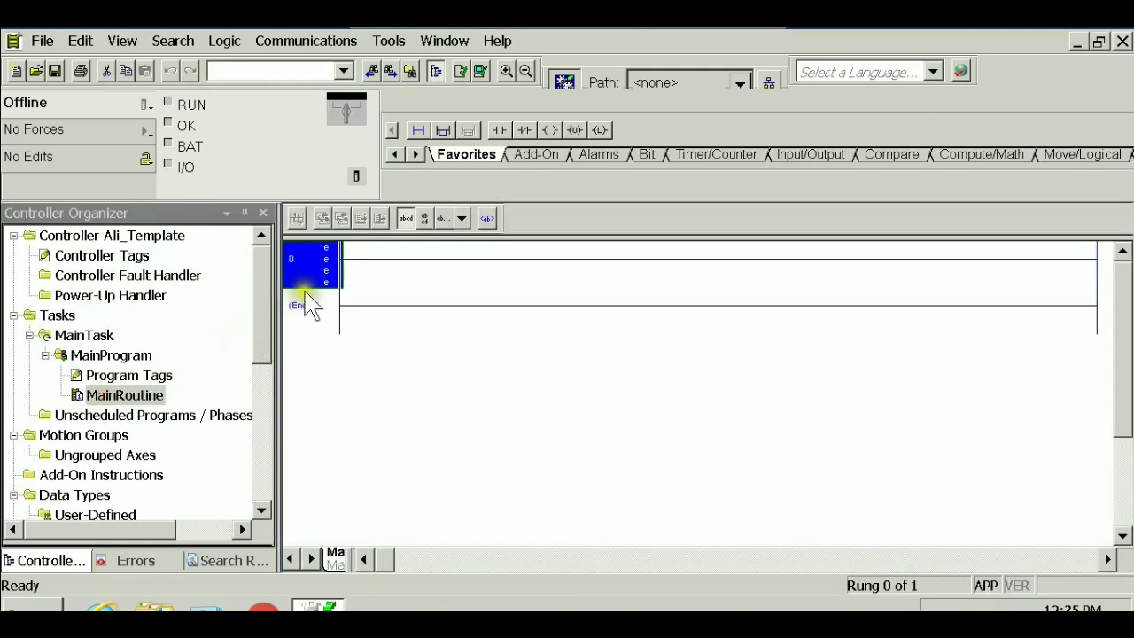
{"action": "key", "text": "Delete"}
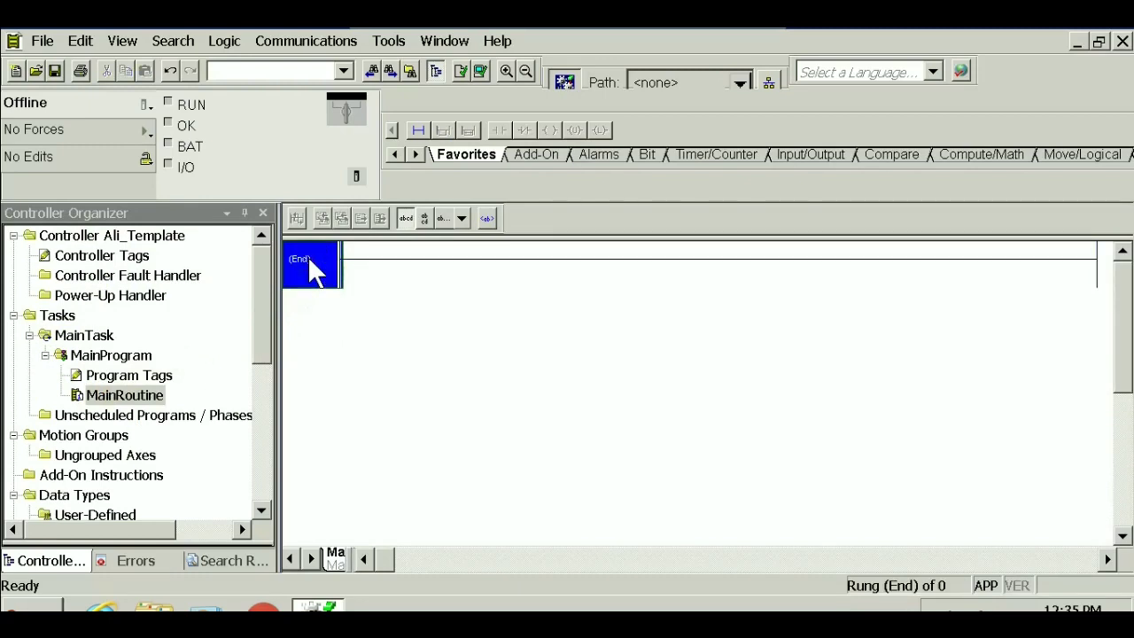
Attempt a download and dismiss the 'Communications path needed' error
{"action": "left_click", "coordinate": [272, 43]}
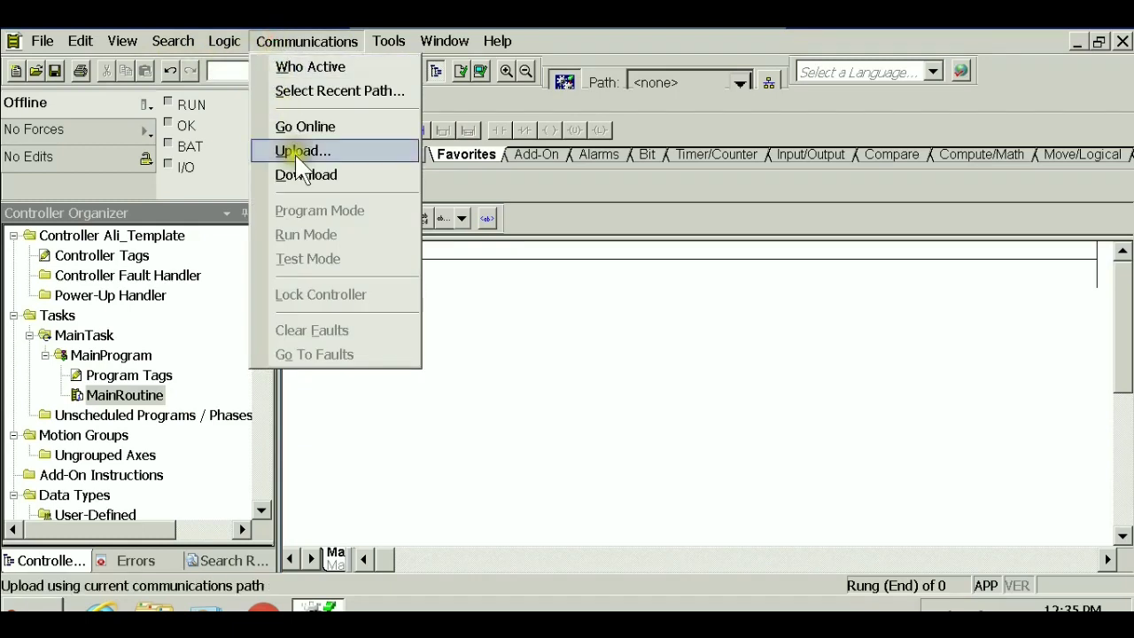
{"action": "left_click", "coordinate": [299, 175]}
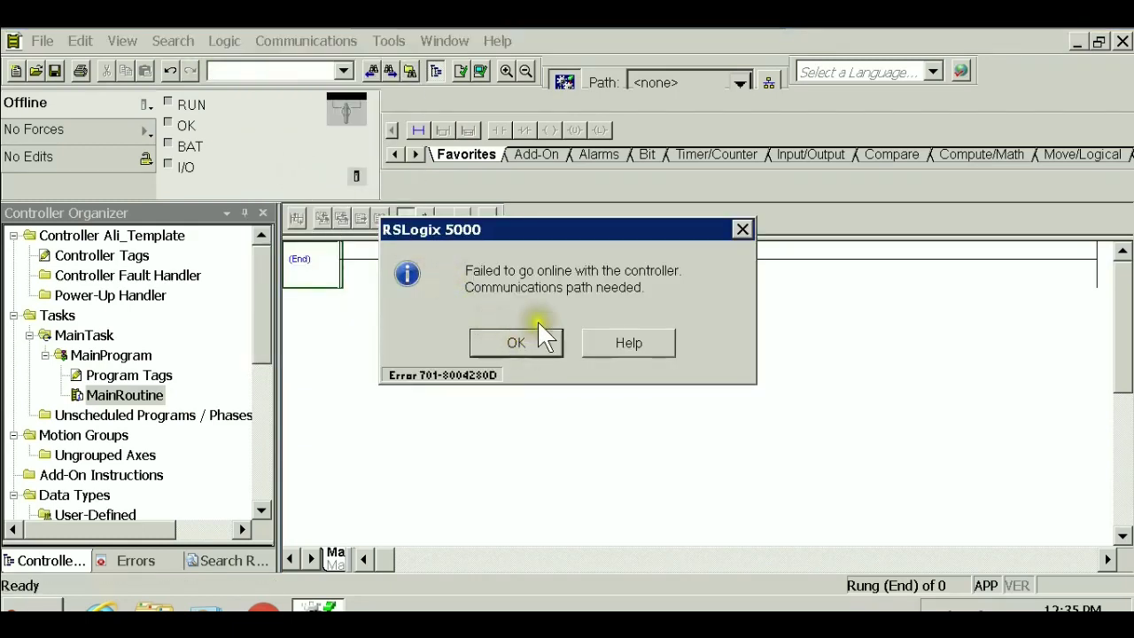
{"action": "left_click_drag", "start_coordinate": [510, 228], "coordinate": [510, 252]}
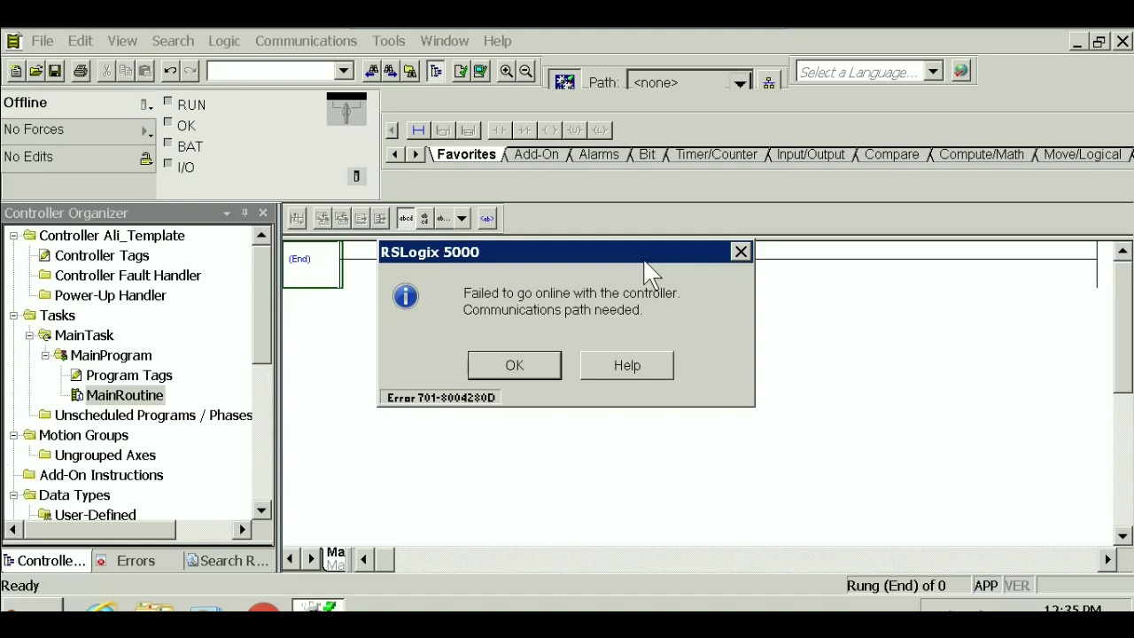
{"action": "left_click", "coordinate": [513, 365]}
{"action": "left_click", "coordinate": [263, 362]}
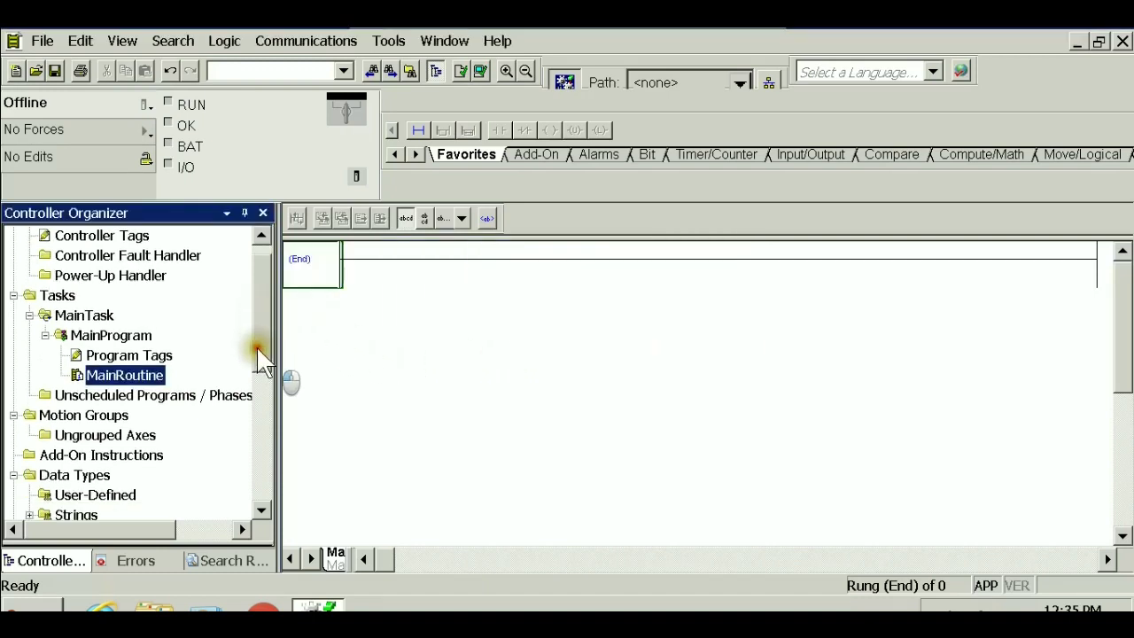
{"action": "left_click_drag", "start_coordinate": [262, 362], "coordinate": [266, 492]}
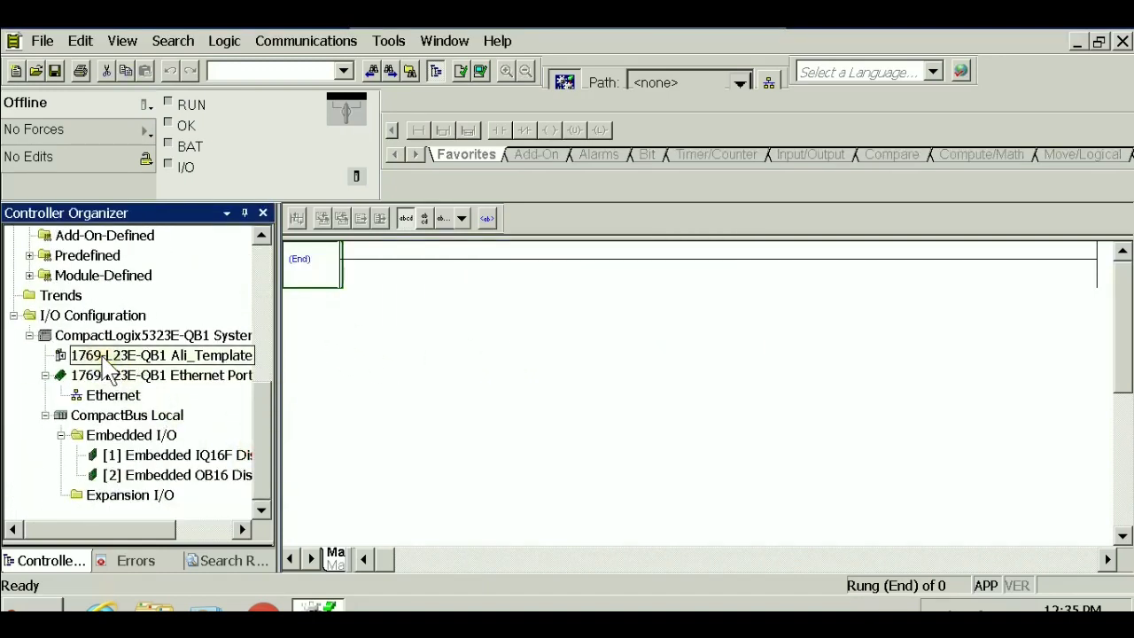
{"action": "left_click_drag", "start_coordinate": [263, 398], "coordinate": [283, 267]}
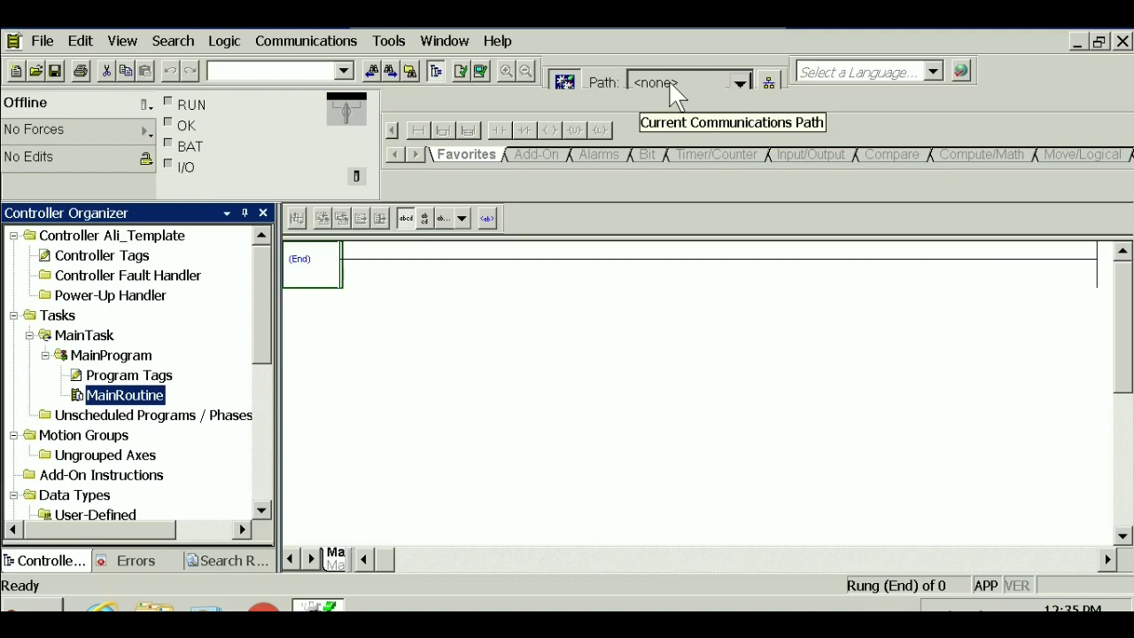
In Who Active, set AB_ETHIP-1\192.168.3.71\Backplane\0 processor as the project path
{"action": "left_click", "coordinate": [769, 84]}
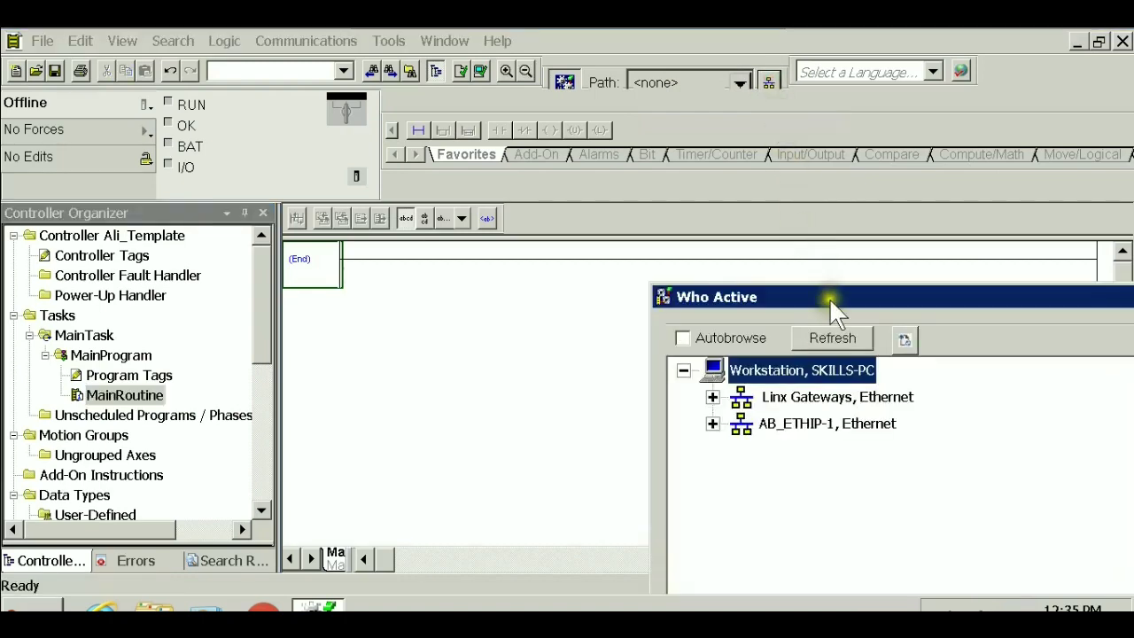
{"action": "left_click_drag", "start_coordinate": [847, 291], "coordinate": [657, 164]}
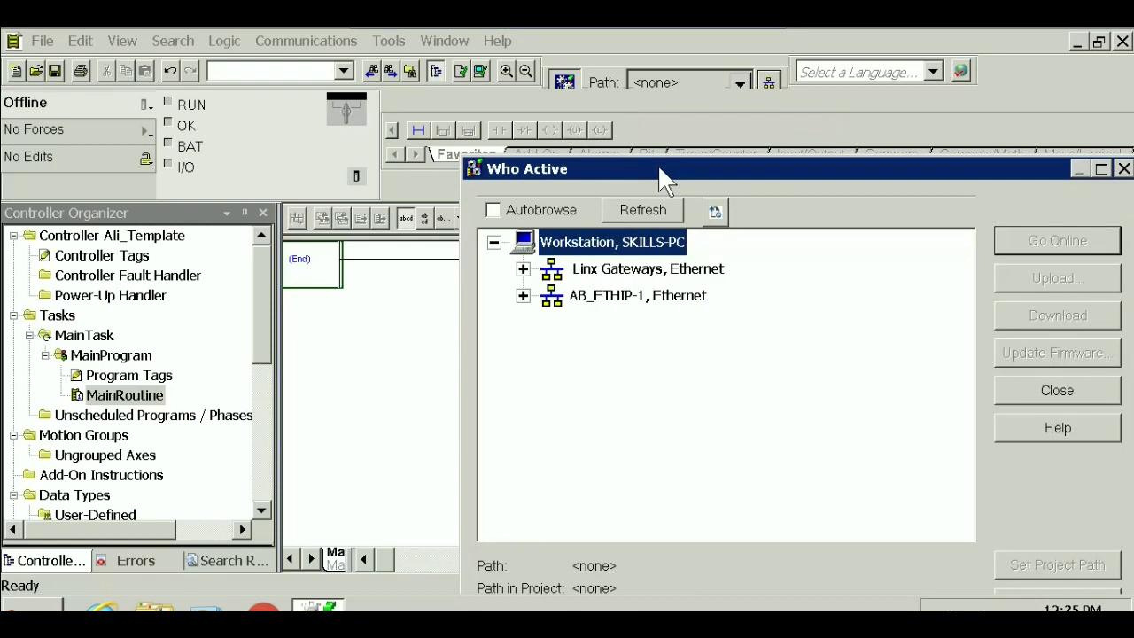
{"action": "left_click", "coordinate": [674, 298]}
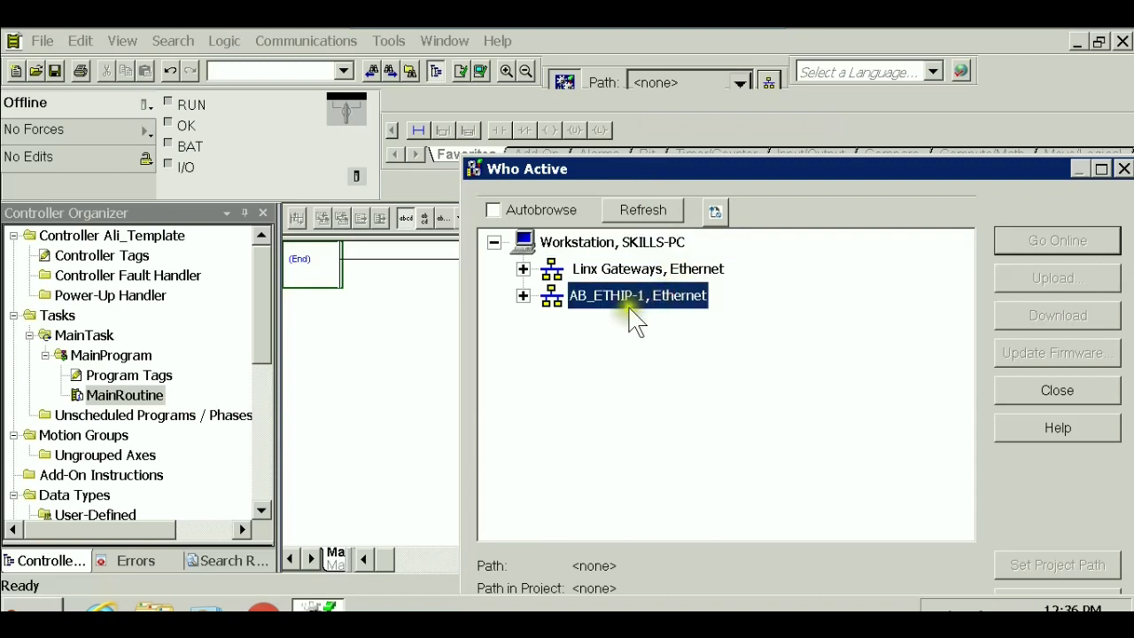
{"action": "left_click", "coordinate": [523, 295]}
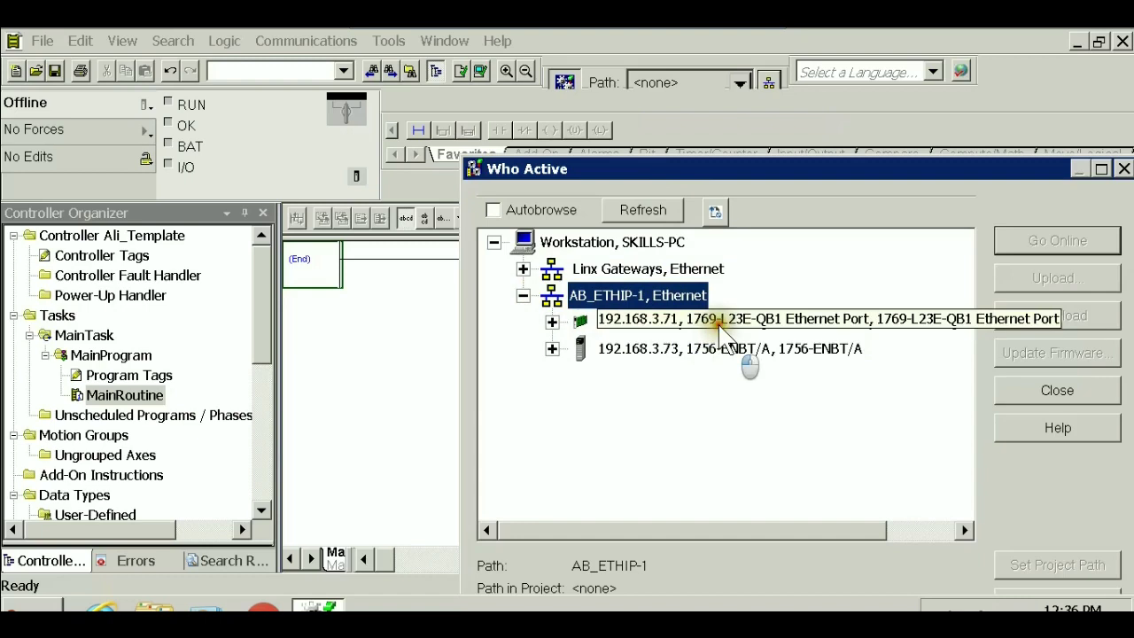
{"action": "left_click", "coordinate": [788, 323]}
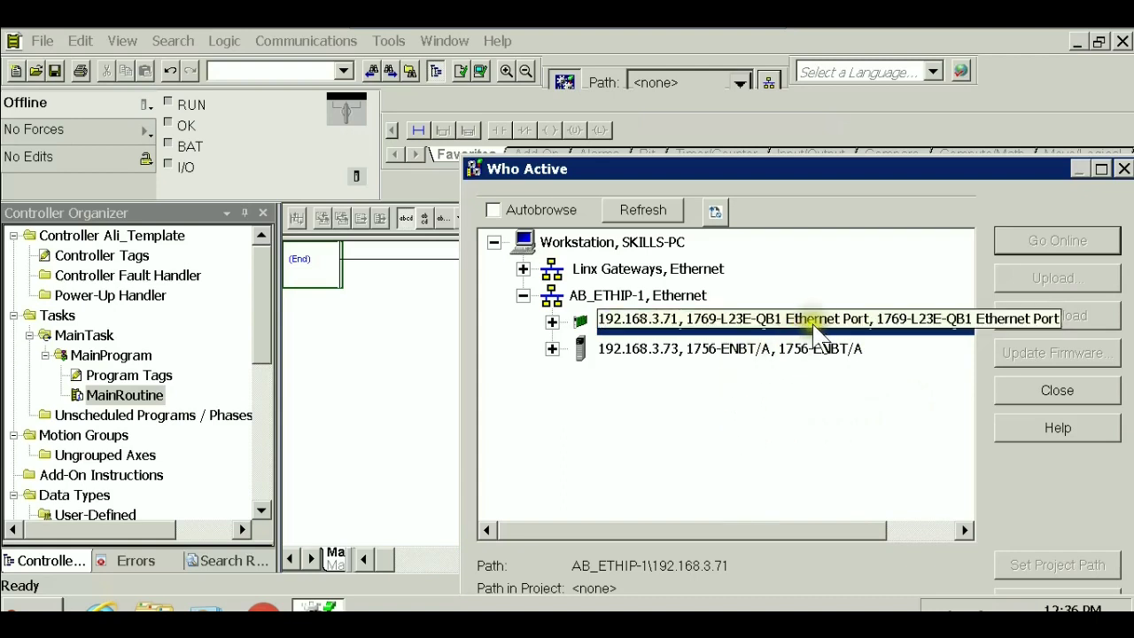
{"action": "left_click", "coordinate": [552, 322]}
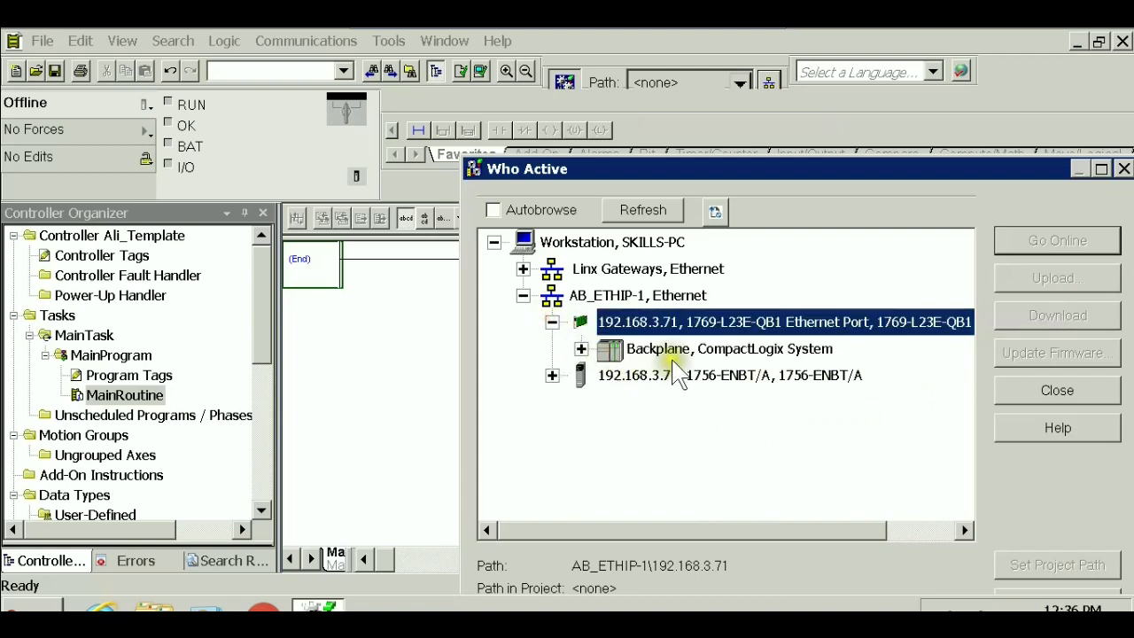
{"action": "left_click", "coordinate": [675, 349]}
{"action": "left_click", "coordinate": [581, 348]}
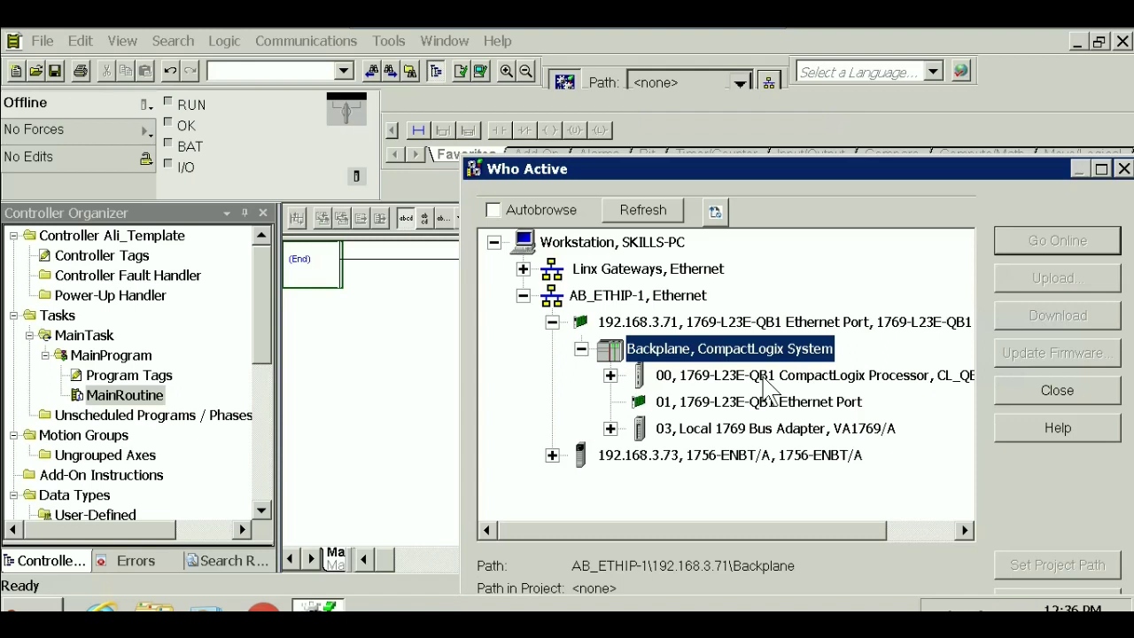
{"action": "left_click", "coordinate": [767, 379]}
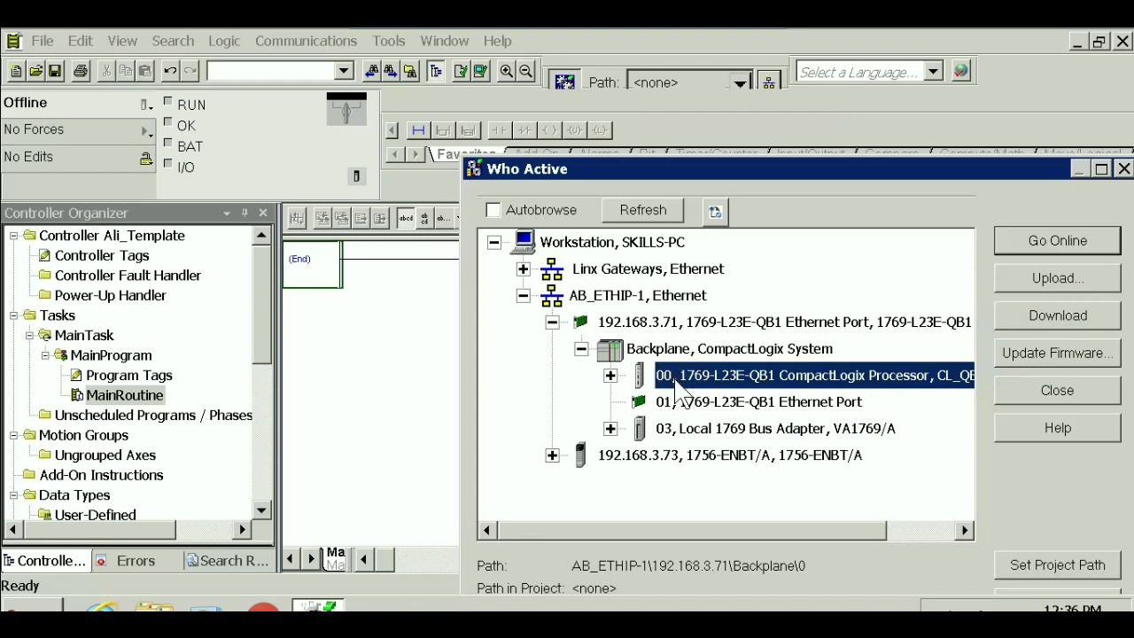
{"action": "left_click", "coordinate": [690, 376]}
{"action": "left_click", "coordinate": [1054, 566]}
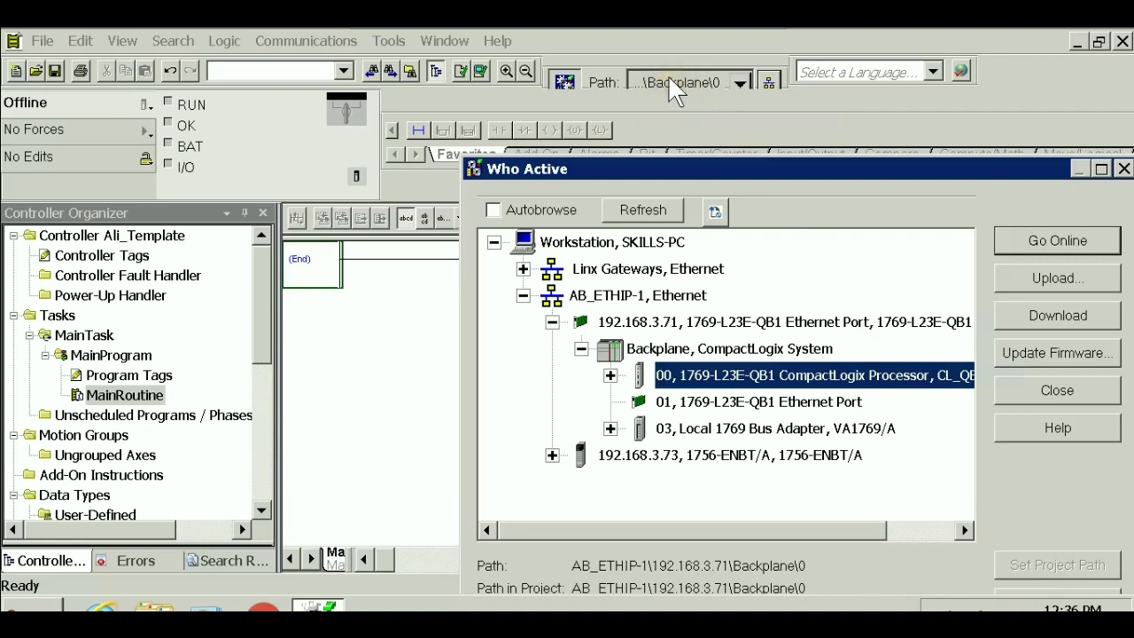
Download Ali_Template to the CompactLogix and return the controller to Remote Run
{"action": "left_click", "coordinate": [1059, 321]}
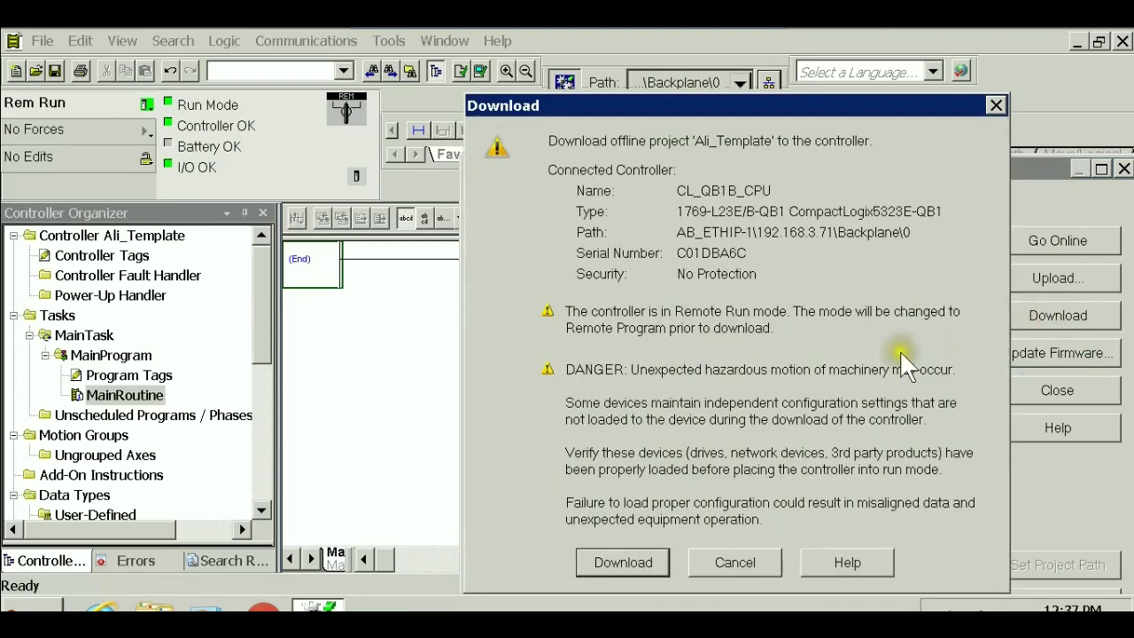
{"action": "left_click", "coordinate": [620, 562]}
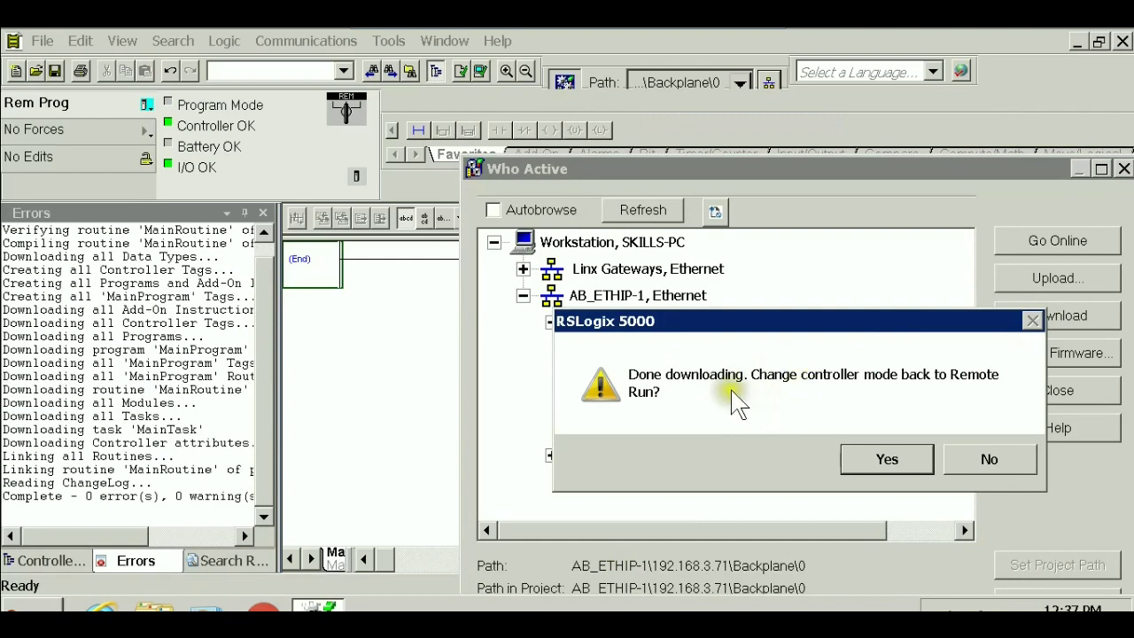
{"action": "left_click", "coordinate": [872, 459]}
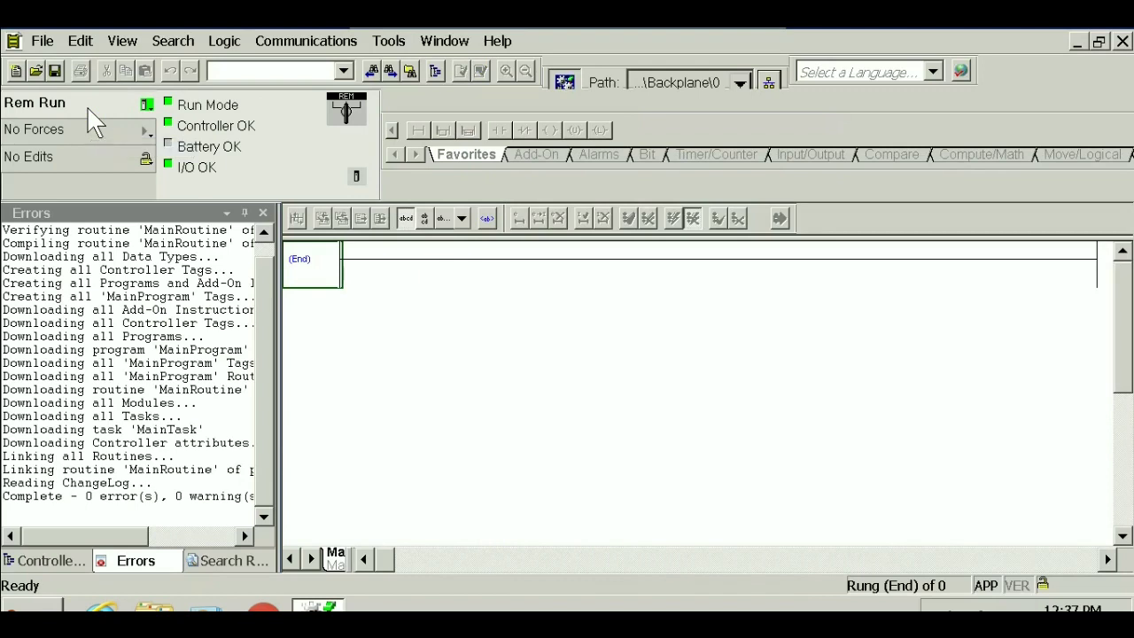
Go offline and reopen MainRoutine from the project tree
{"action": "left_click", "coordinate": [148, 103]}
{"action": "left_click", "coordinate": [164, 132]}
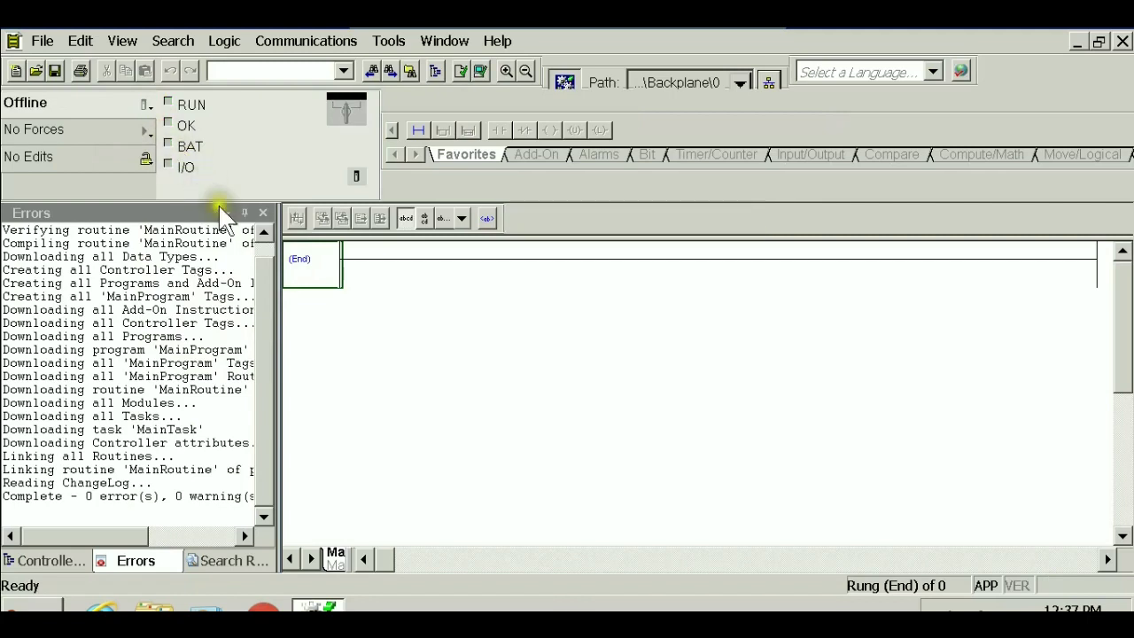
{"action": "left_click", "coordinate": [51, 561]}
{"action": "double_click", "coordinate": [124, 395]}
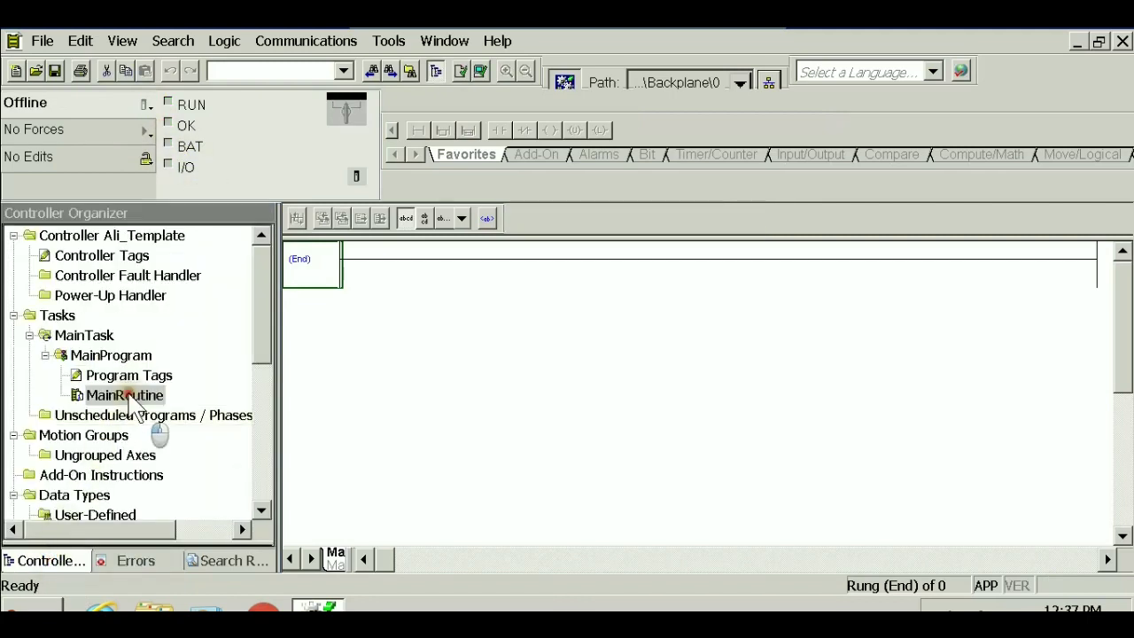